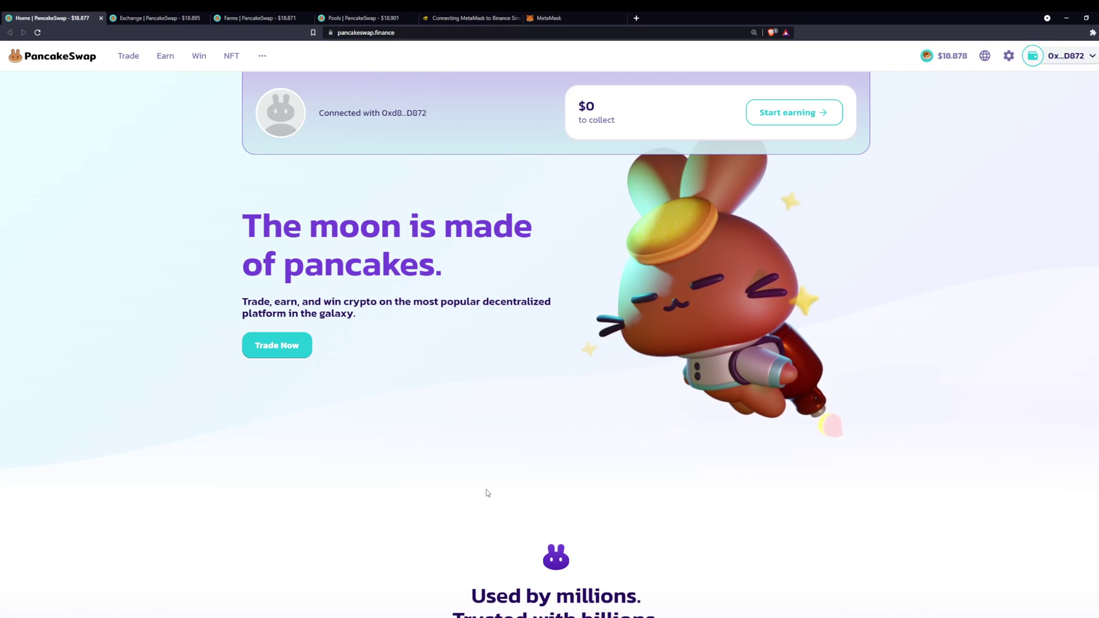
Bring up the Binance Academy article on connecting MetaMask to Binance Smart Chain.
{"action": "left_click", "coordinate": [450, 19]}
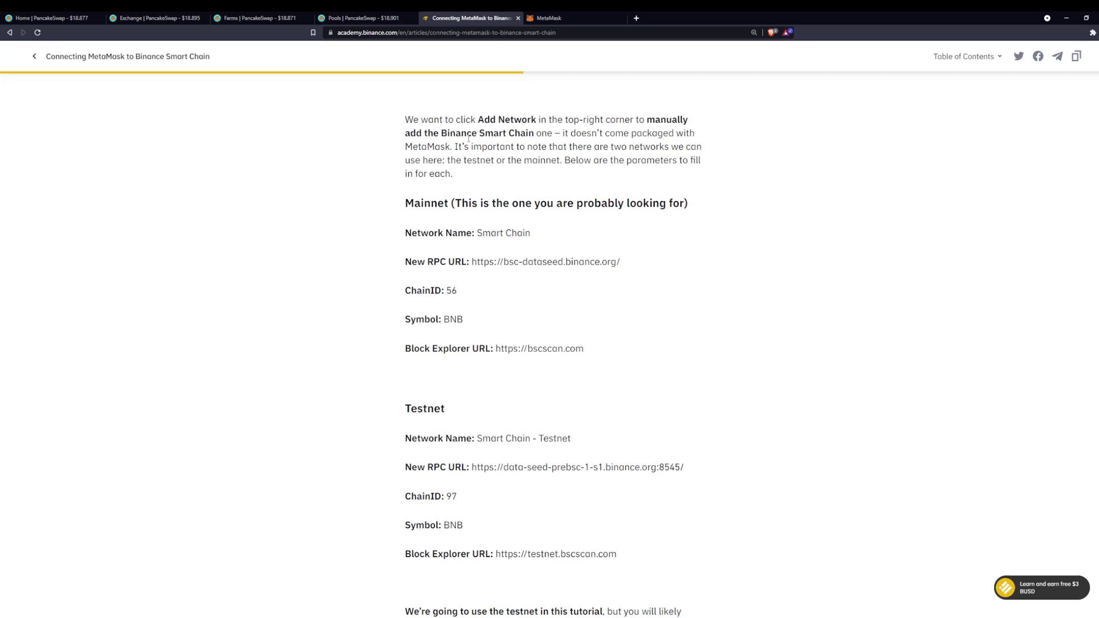
{"action": "left_click", "coordinate": [560, 20]}
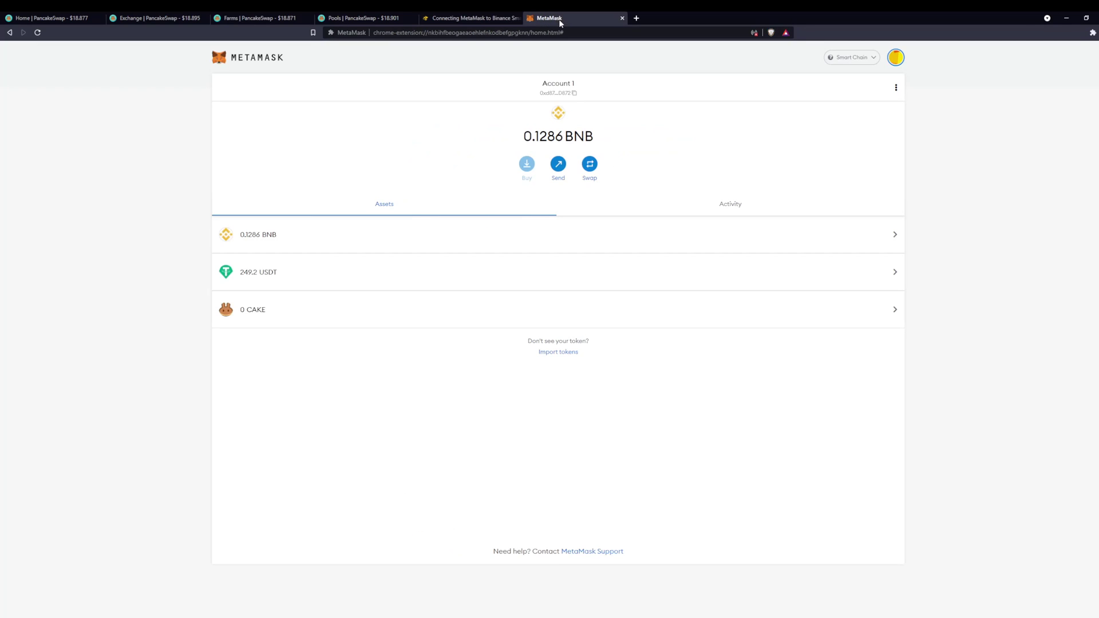
Show MetaMask's saved Smart Chain network with chain ID 56, BNB symbol and bscscan explorer.
{"action": "left_click", "coordinate": [899, 57]}
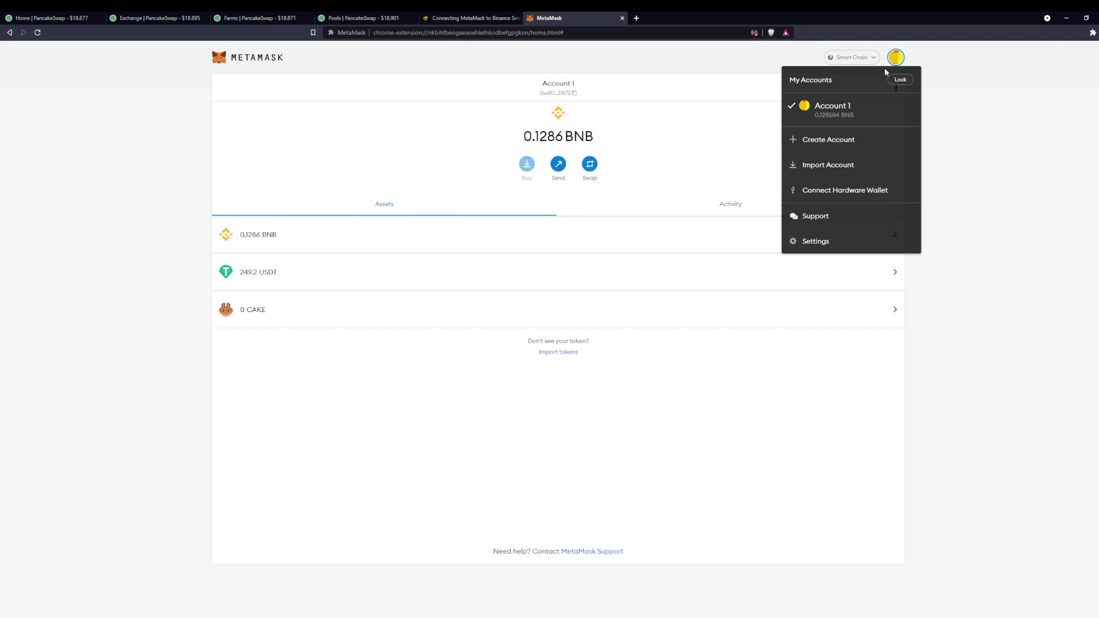
{"action": "left_click", "coordinate": [836, 240]}
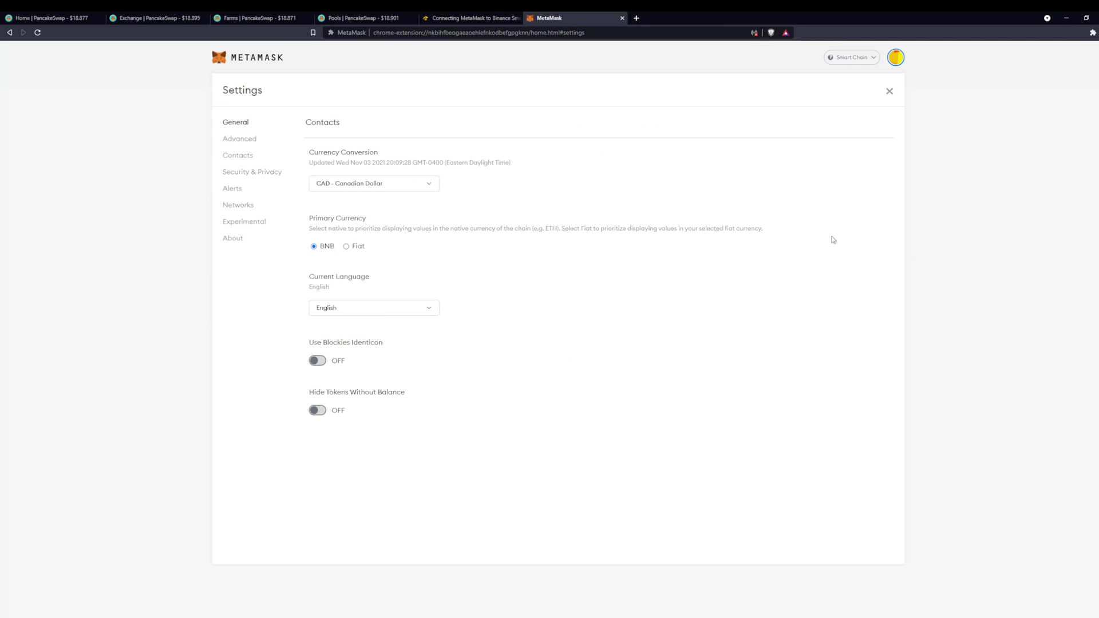
{"action": "key", "text": "ctrl+plus"}
{"action": "key", "text": "ctrl+plus"}
{"action": "key", "text": "ctrl+plus"}
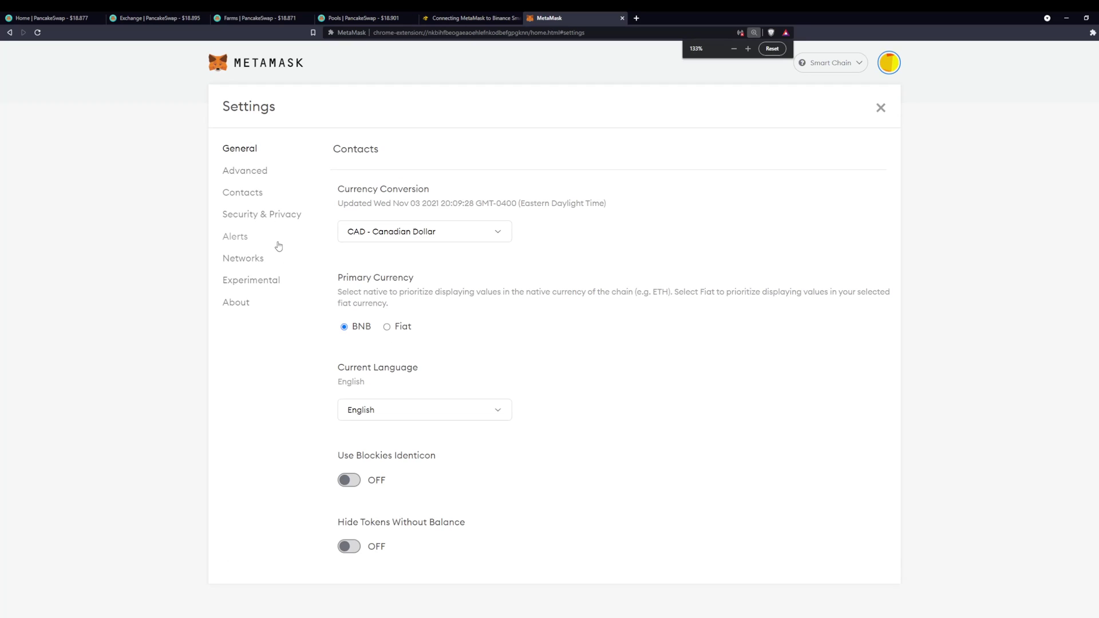
{"action": "left_click", "coordinate": [241, 259]}
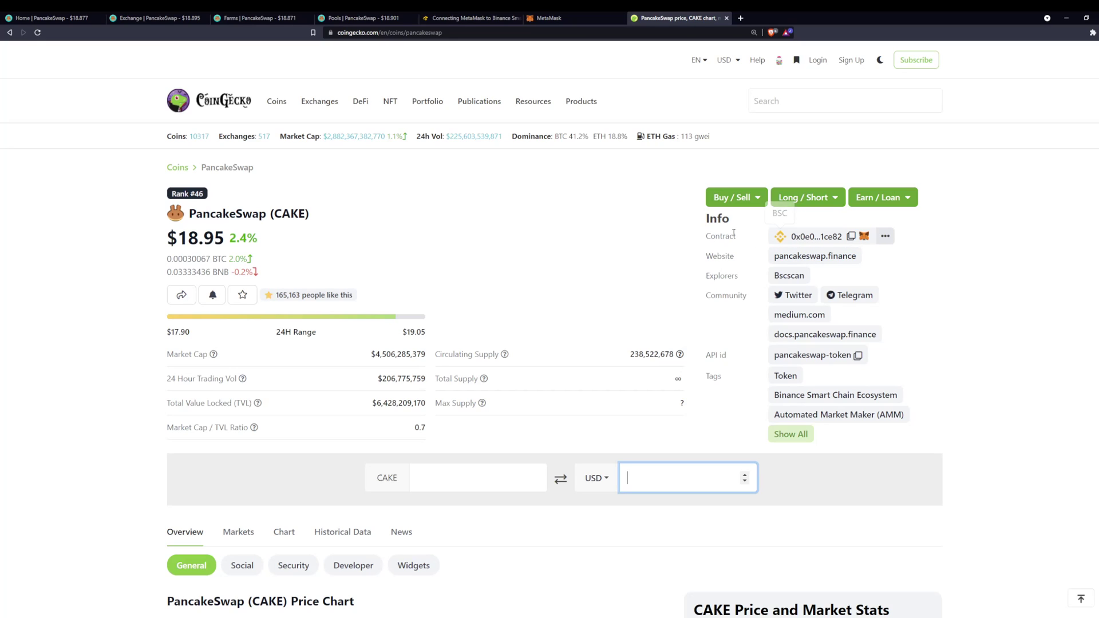
Send CAKE's BSC contract from CoinGecko's PancakeSwap page to MetaMask as a suggested token.
{"action": "left_click", "coordinate": [865, 239]}
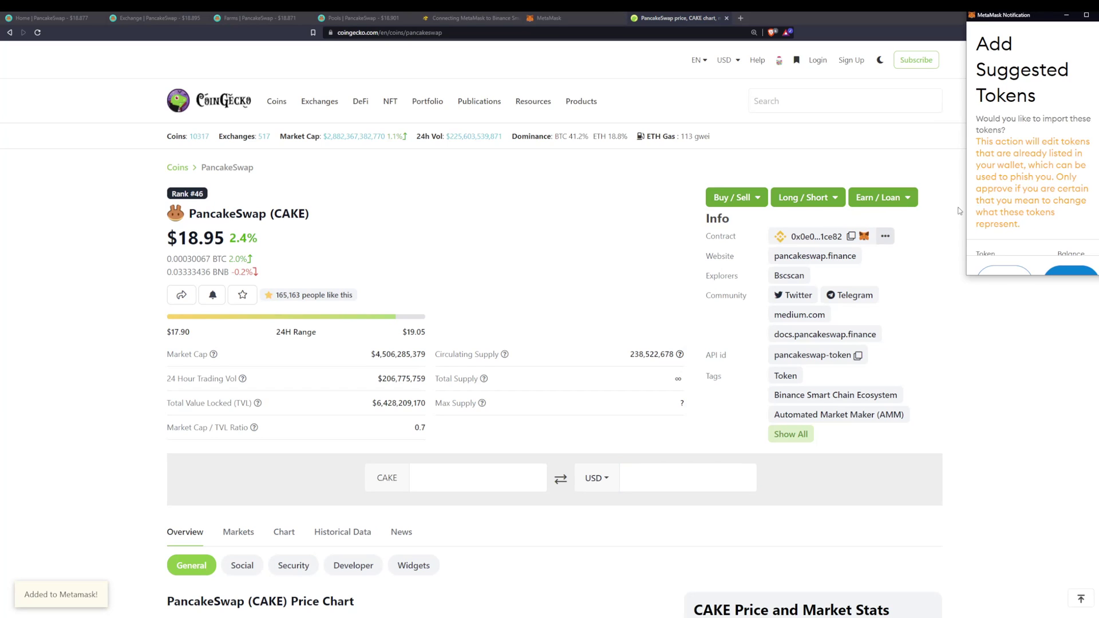
{"action": "scroll", "coordinate": [1074, 132], "scroll_direction": "down", "scroll_amount": 1}
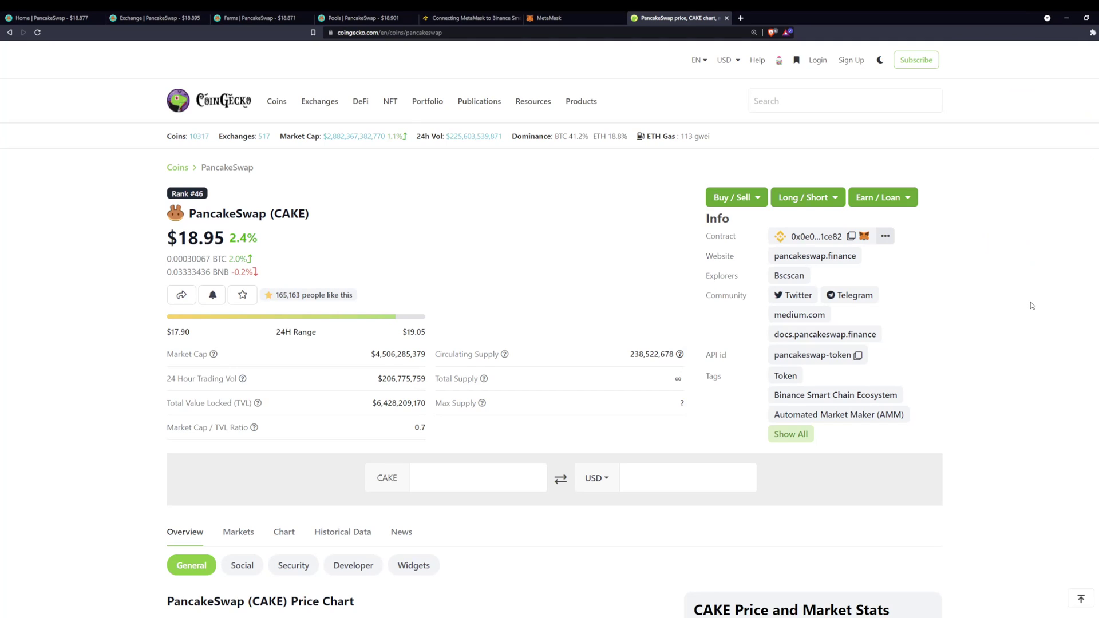
Check MetaMask holds 249.2 USDT and 0 CAKE, then return to PancakeSwap's home page.
{"action": "key", "text": "ctrl+shift+Tab"}
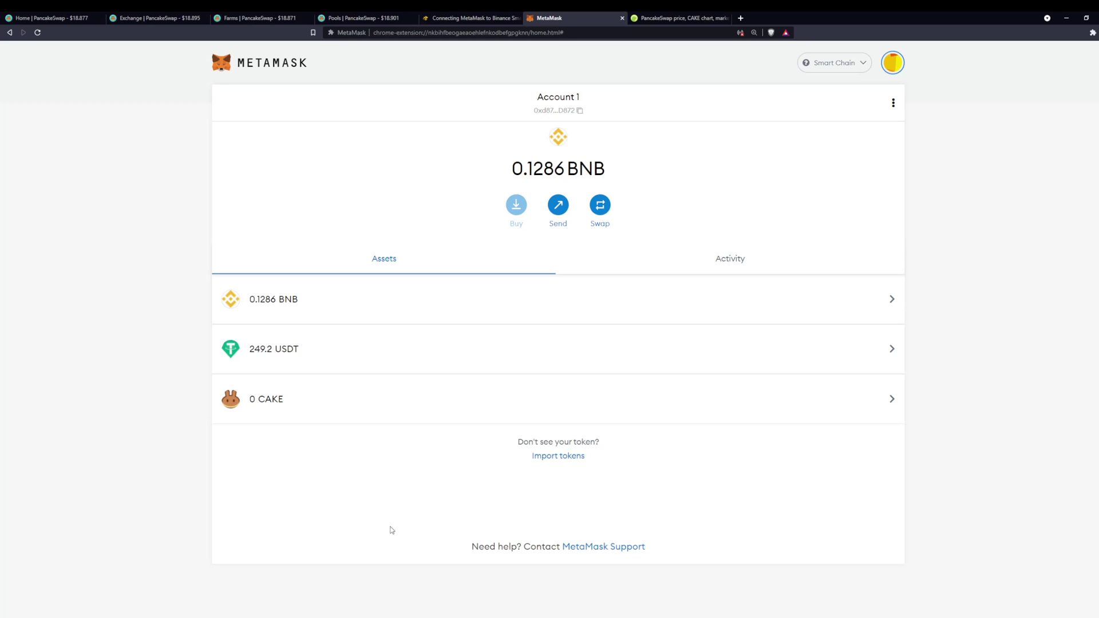
{"action": "mouse_move", "coordinate": [257, 400]}
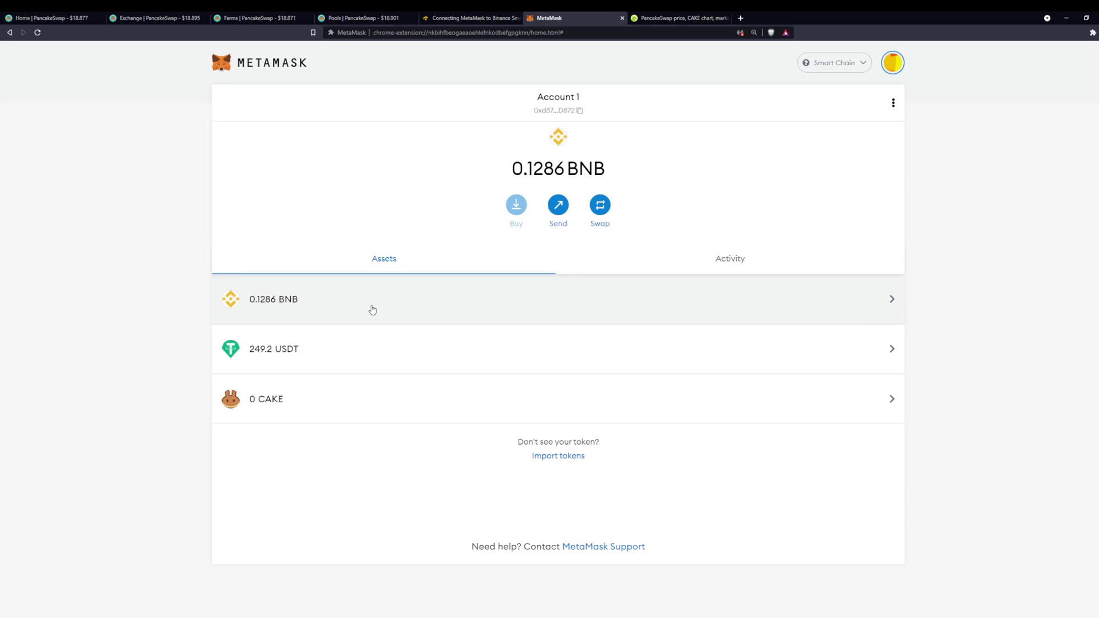
{"action": "mouse_move", "coordinate": [371, 352]}
{"action": "key", "text": "ctrl+1"}
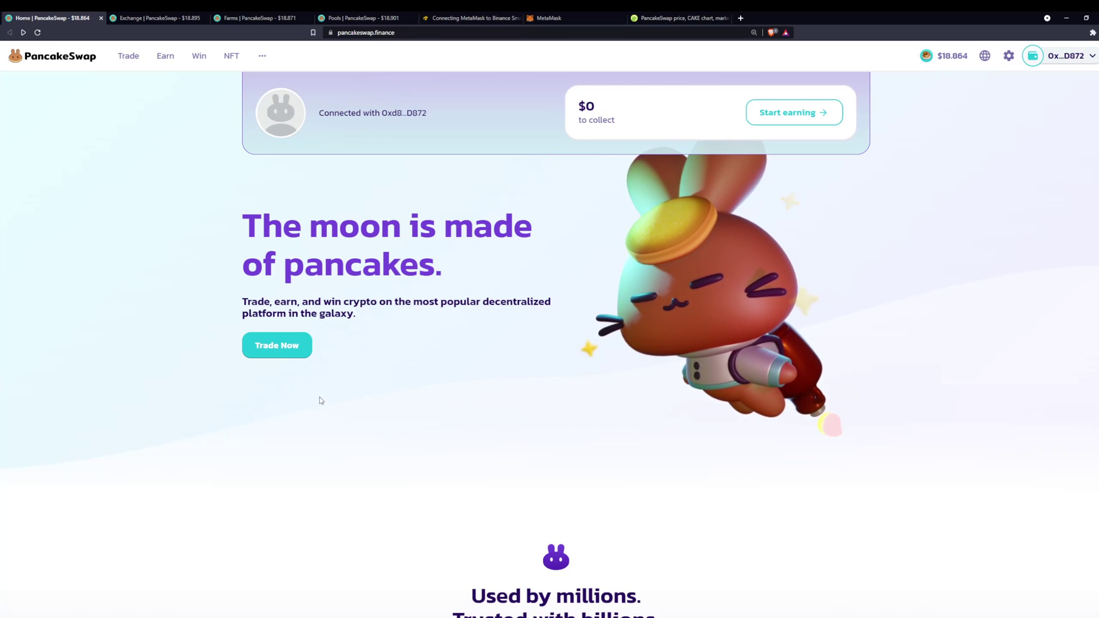
Set up a USDT-to-CAKE swap of the full 249.2 USDT, estimating 13.1965 CAKE.
{"action": "left_click", "coordinate": [294, 346]}
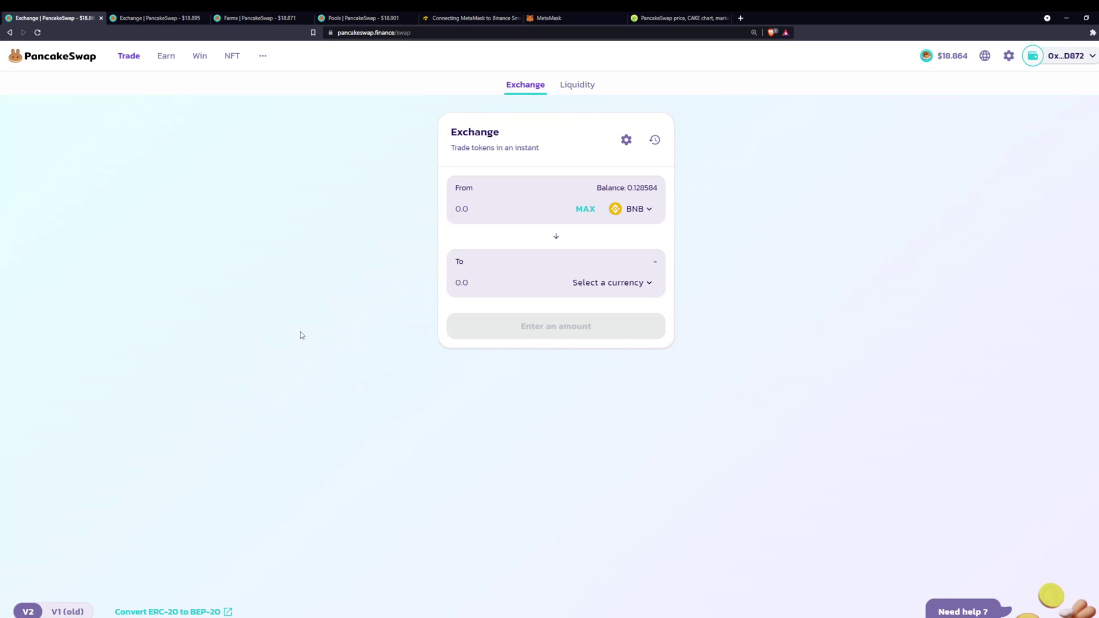
{"action": "key", "text": "ctrl+plus"}
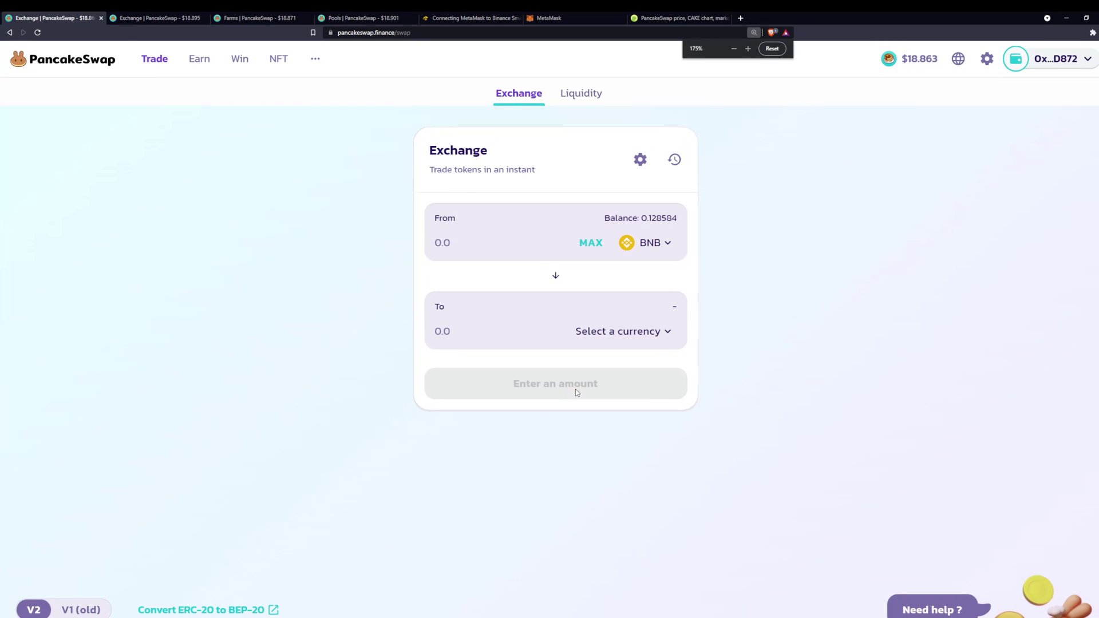
{"action": "key", "text": "ctrl+plus"}
{"action": "key", "text": "ctrl+plus"}
{"action": "key", "text": "ctrl+plus"}
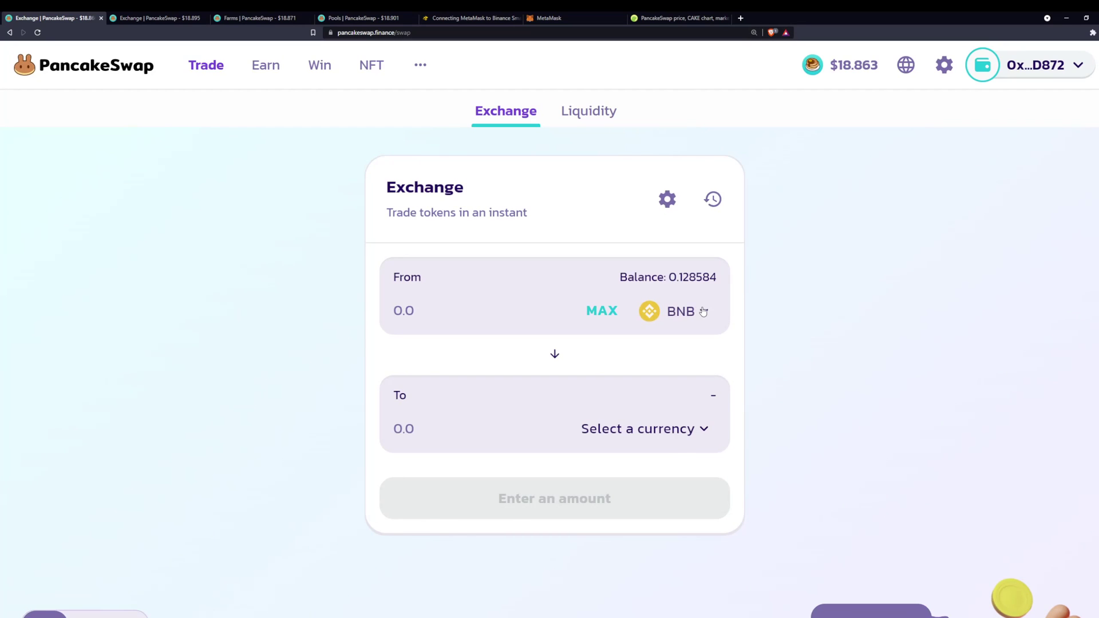
{"action": "left_click", "coordinate": [672, 312]}
{"action": "left_click", "coordinate": [570, 279]}
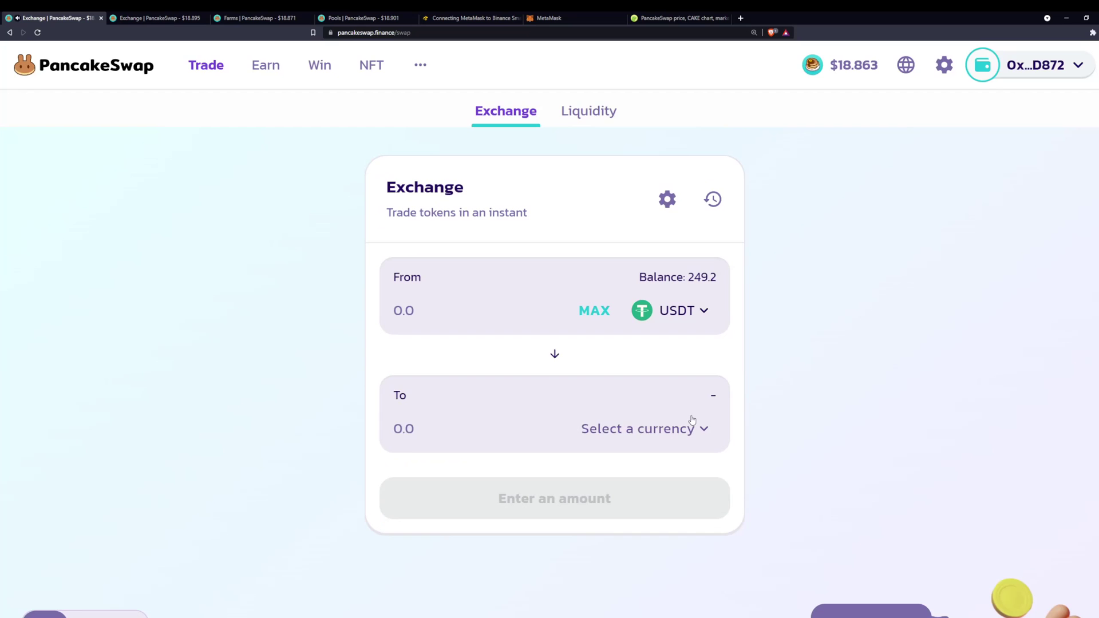
{"action": "left_click", "coordinate": [658, 429]}
{"action": "scroll", "coordinate": [503, 338], "scroll_direction": "down", "scroll_amount": 3}
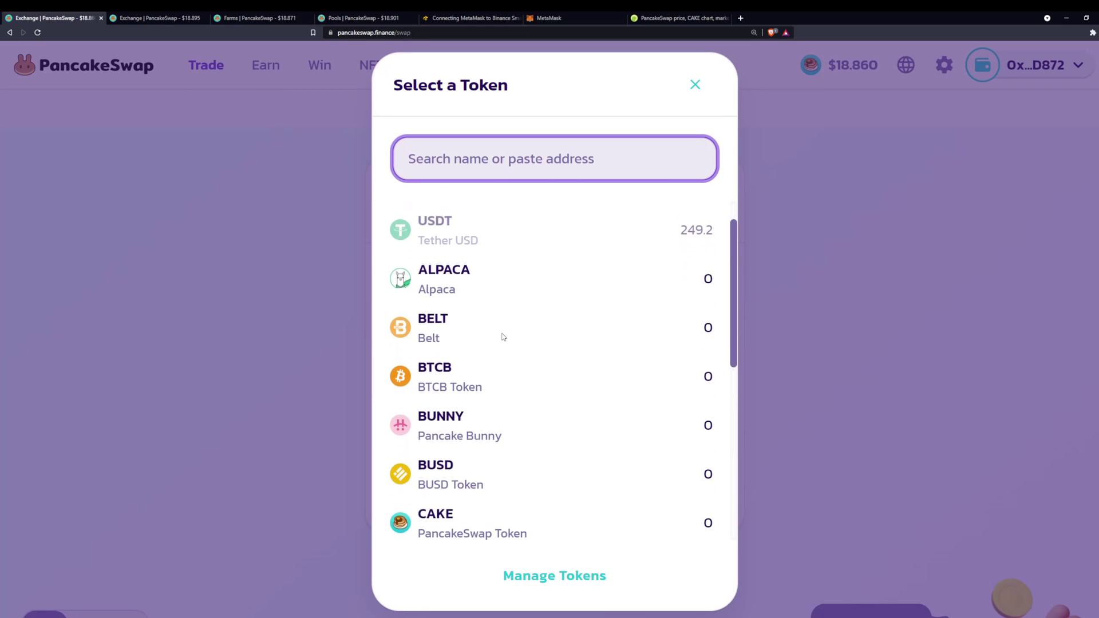
{"action": "left_click", "coordinate": [480, 441]}
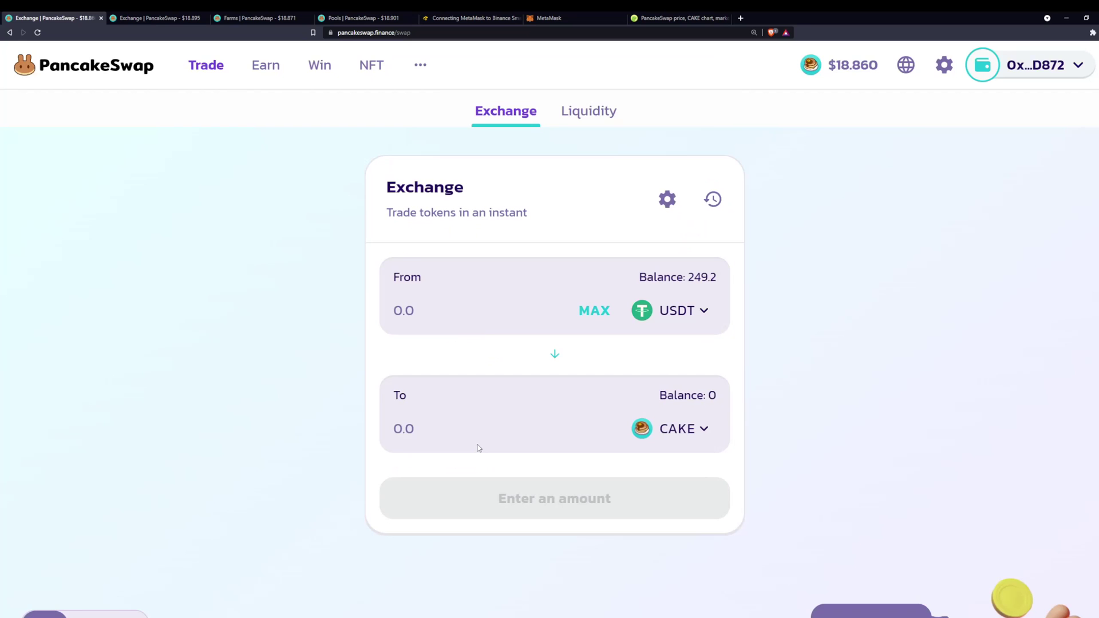
{"action": "left_click", "coordinate": [605, 312]}
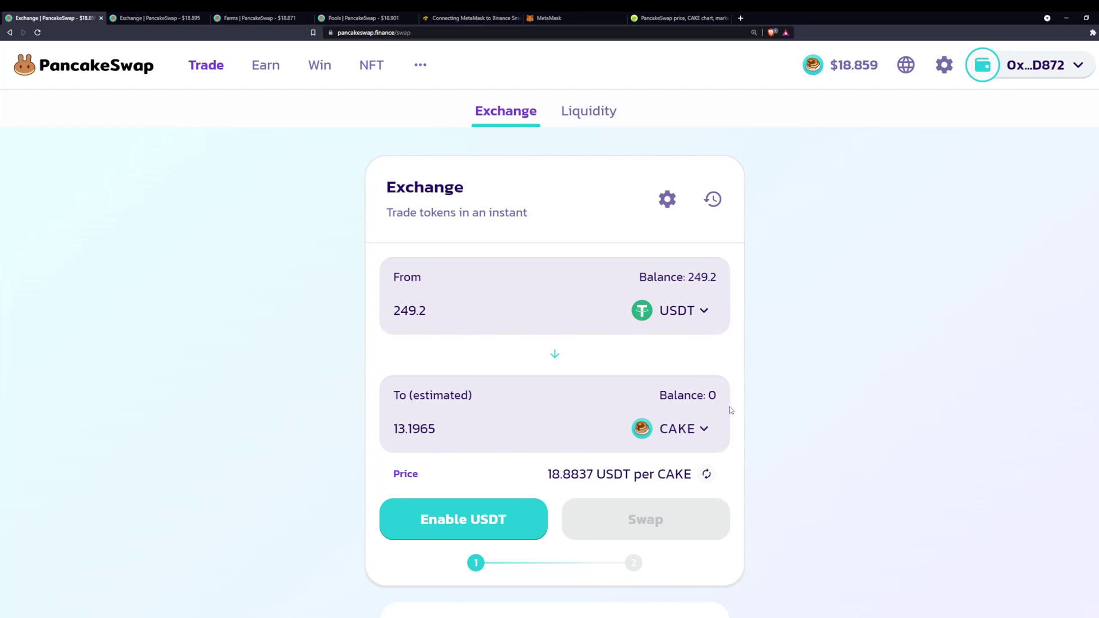
Approve USDT spending for PancakeSwap in MetaMask and bring up the swap confirmation.
{"action": "left_click_drag", "start_coordinate": [546, 474], "coordinate": [619, 474]}
{"action": "left_click", "coordinate": [523, 477]}
{"action": "left_click", "coordinate": [487, 529]}
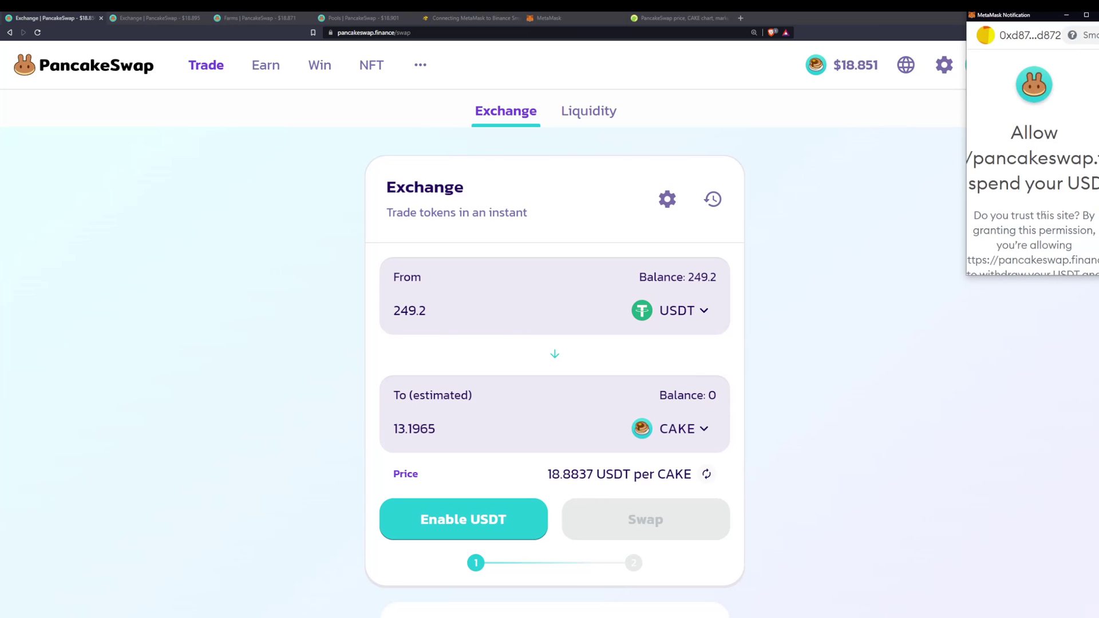
{"action": "scroll", "coordinate": [1044, 216], "scroll_direction": "down", "scroll_amount": 3}
{"action": "scroll", "coordinate": [1044, 215], "scroll_direction": "down", "scroll_amount": 3}
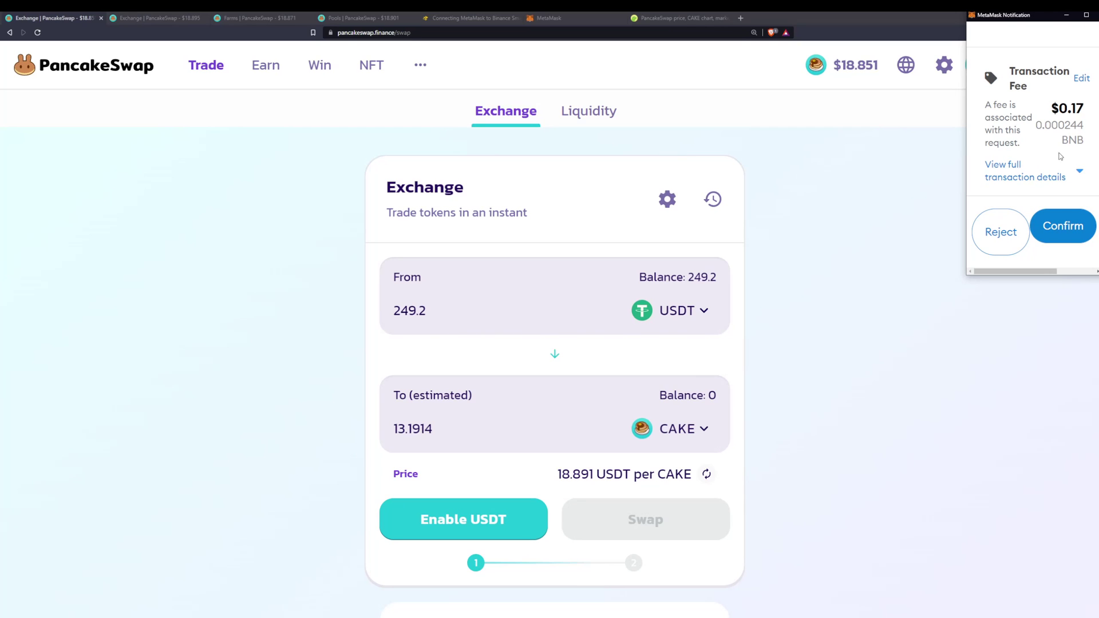
{"action": "left_click", "coordinate": [1070, 228]}
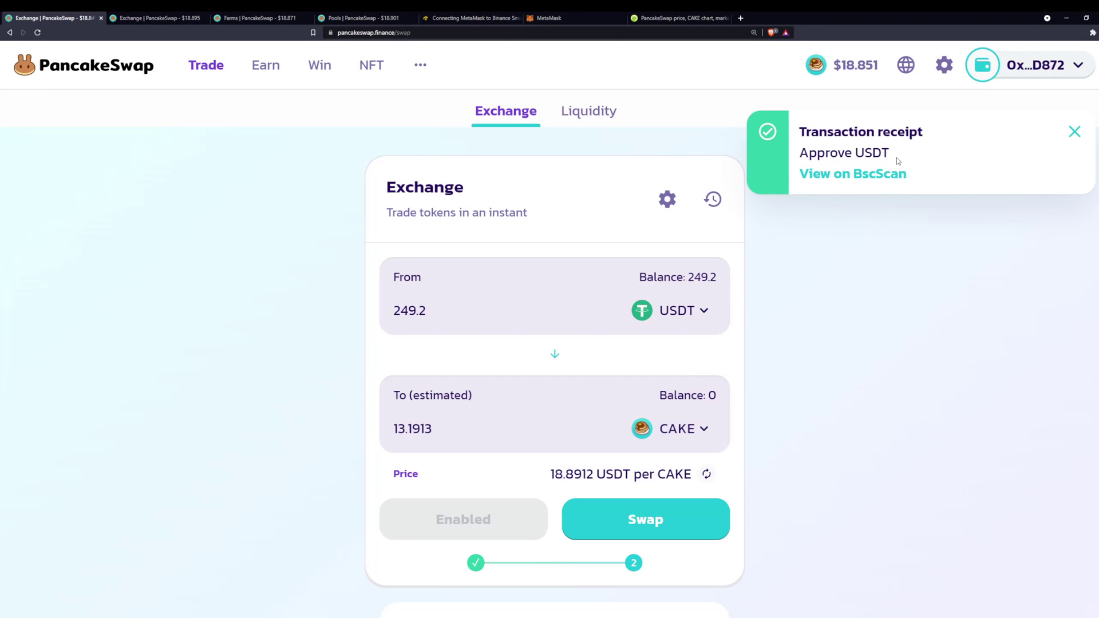
{"action": "left_click", "coordinate": [685, 527]}
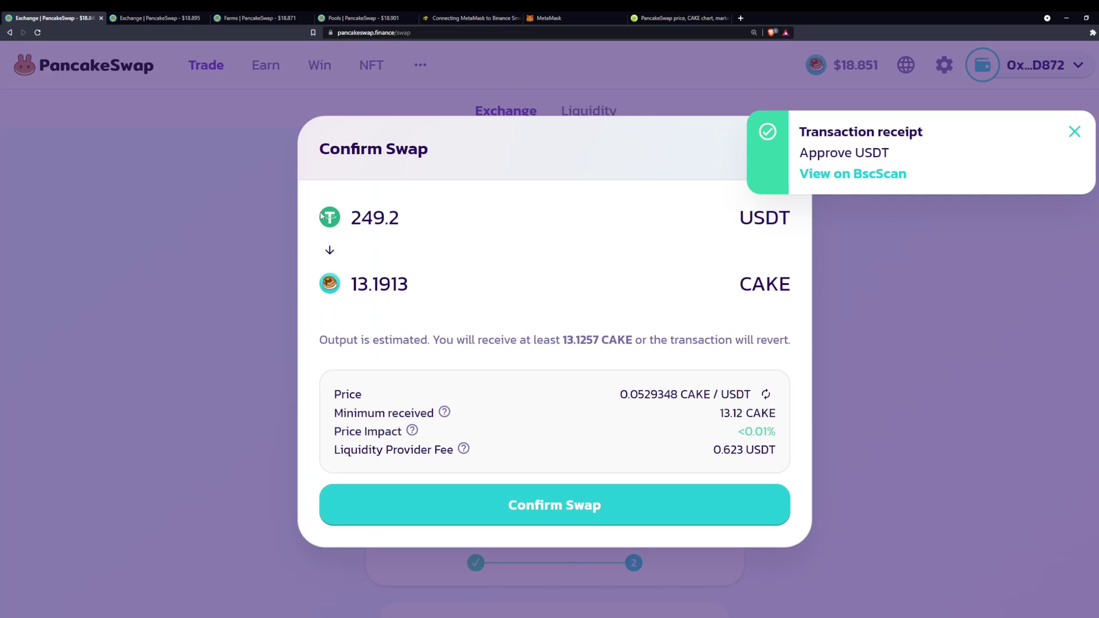
Confirm the 249.2 USDT to CAKE swap, approve it in MetaMask, and close the notice.
{"action": "left_click", "coordinate": [557, 507]}
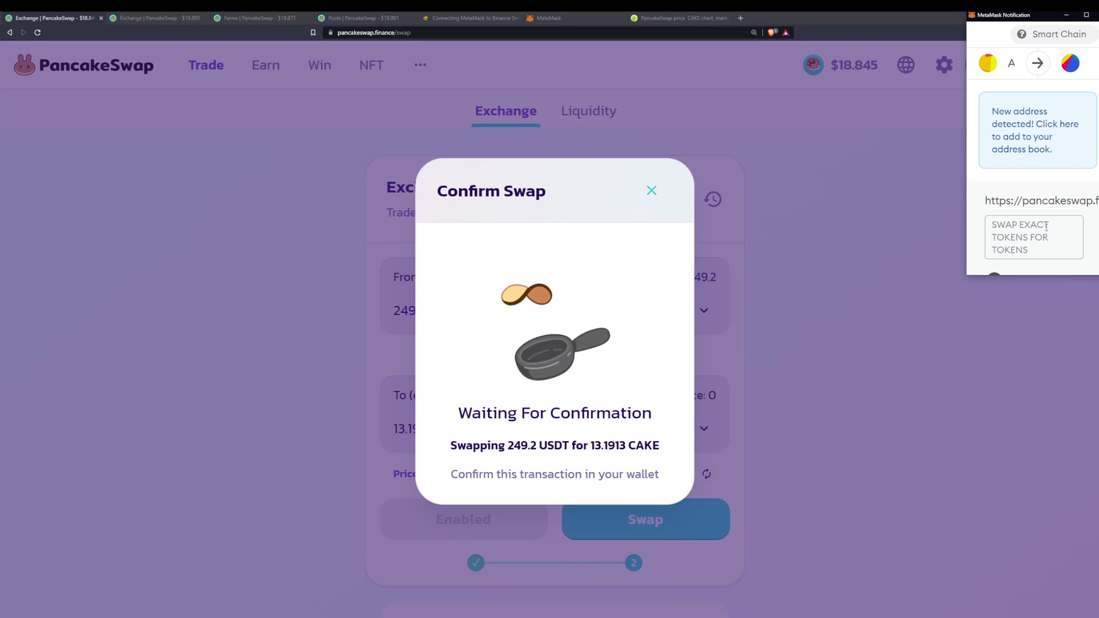
{"action": "scroll", "coordinate": [1047, 229], "scroll_direction": "down", "scroll_amount": 2}
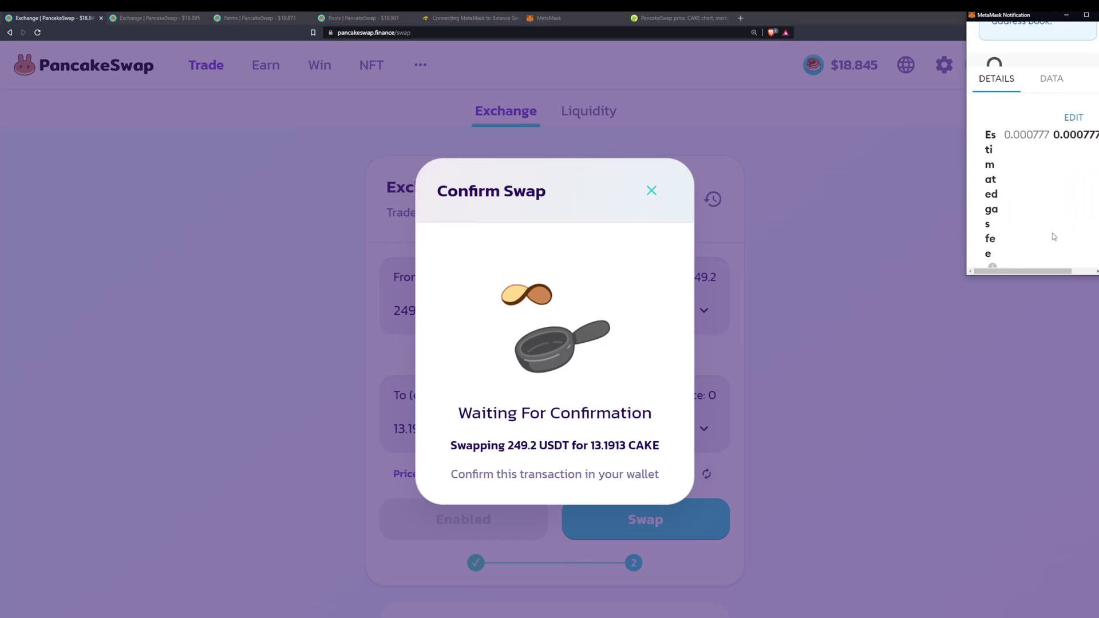
{"action": "scroll", "coordinate": [1052, 238], "scroll_direction": "down", "scroll_amount": 3}
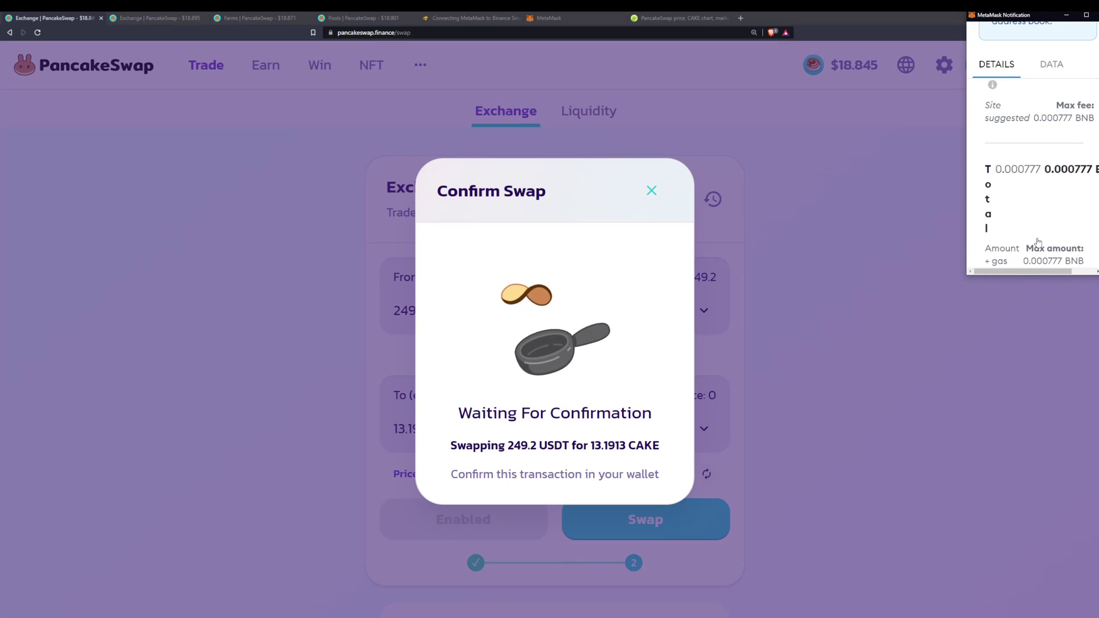
{"action": "scroll", "coordinate": [1038, 242], "scroll_direction": "down", "scroll_amount": 3}
{"action": "left_click", "coordinate": [1061, 226]}
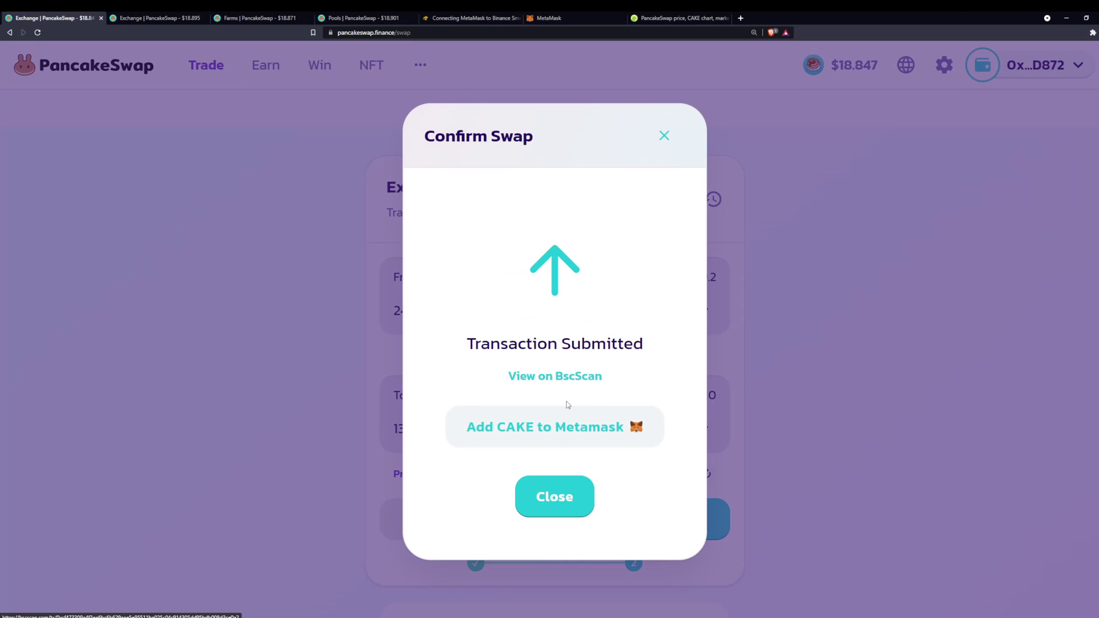
{"action": "left_click", "coordinate": [564, 503]}
{"action": "mouse_move", "coordinate": [1048, 113]}
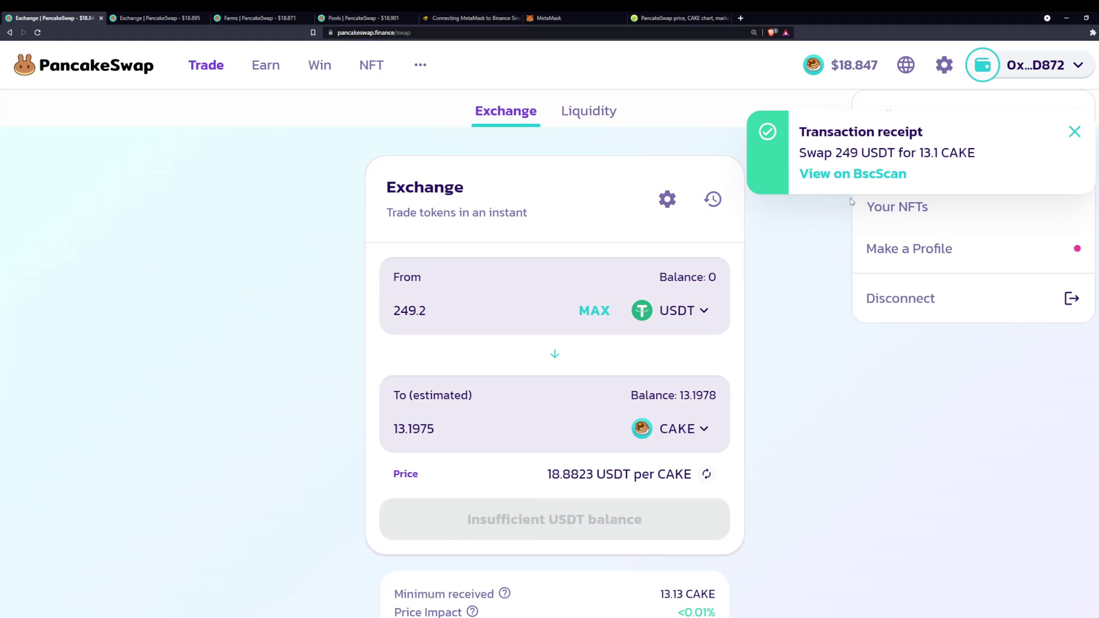
Switch to MetaMask to see 0 USDT, 13.197 CAKE and 0.1278 BNB.
{"action": "left_click", "coordinate": [573, 22]}
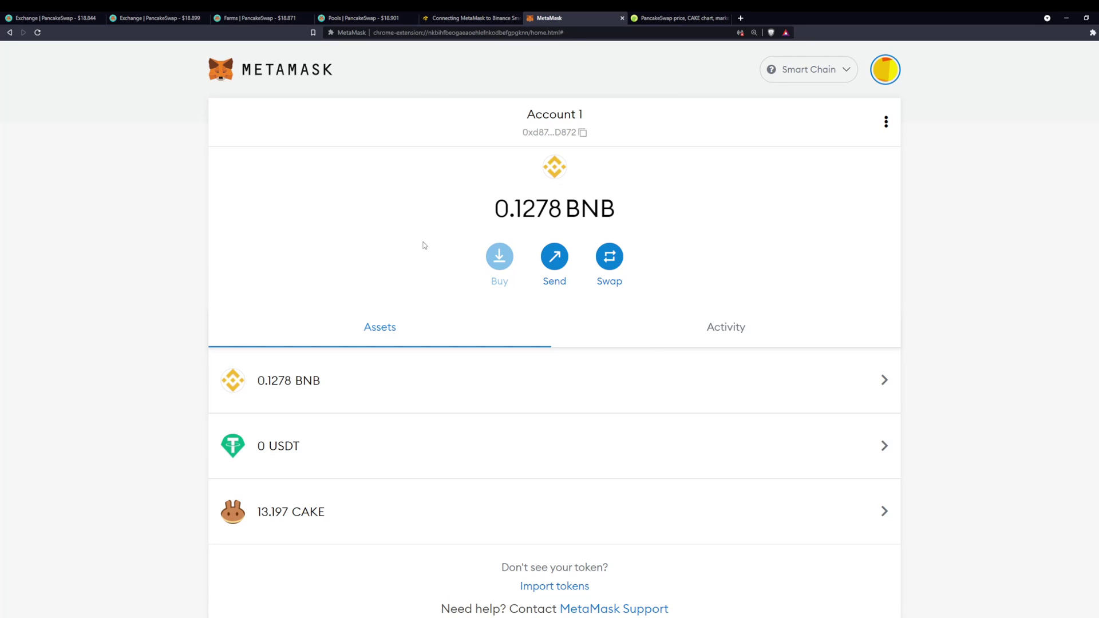
Open the Farms page, highlight 'LP' in the heading, and scroll through the LP farm list.
{"action": "left_click", "coordinate": [272, 22]}
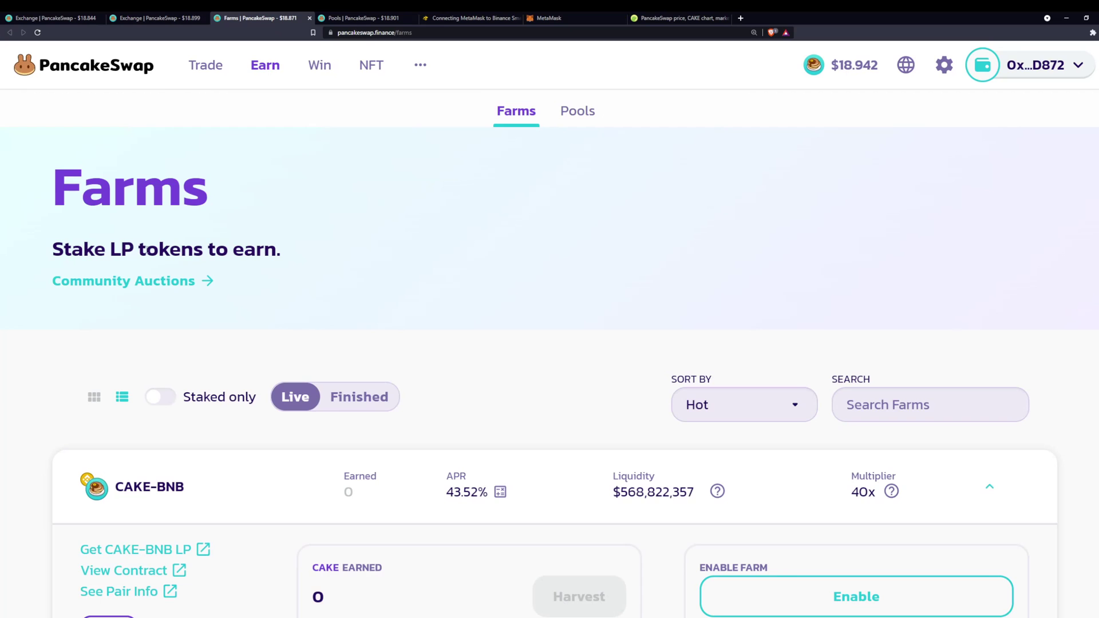
{"action": "double_click", "coordinate": [131, 248]}
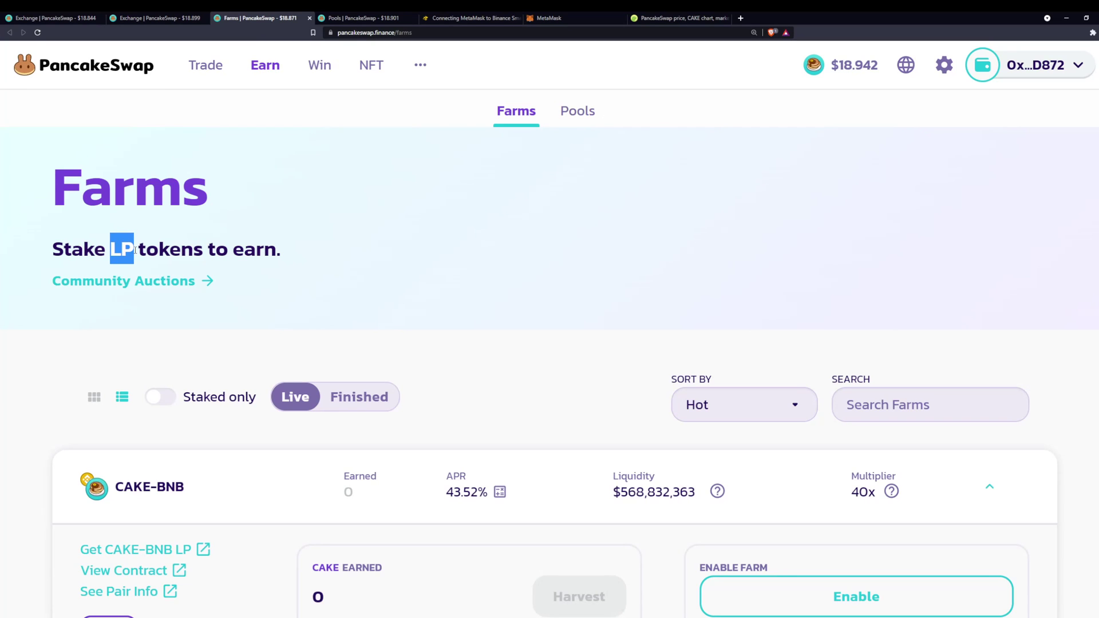
{"action": "scroll", "coordinate": [198, 355], "scroll_direction": "down", "scroll_amount": 3}
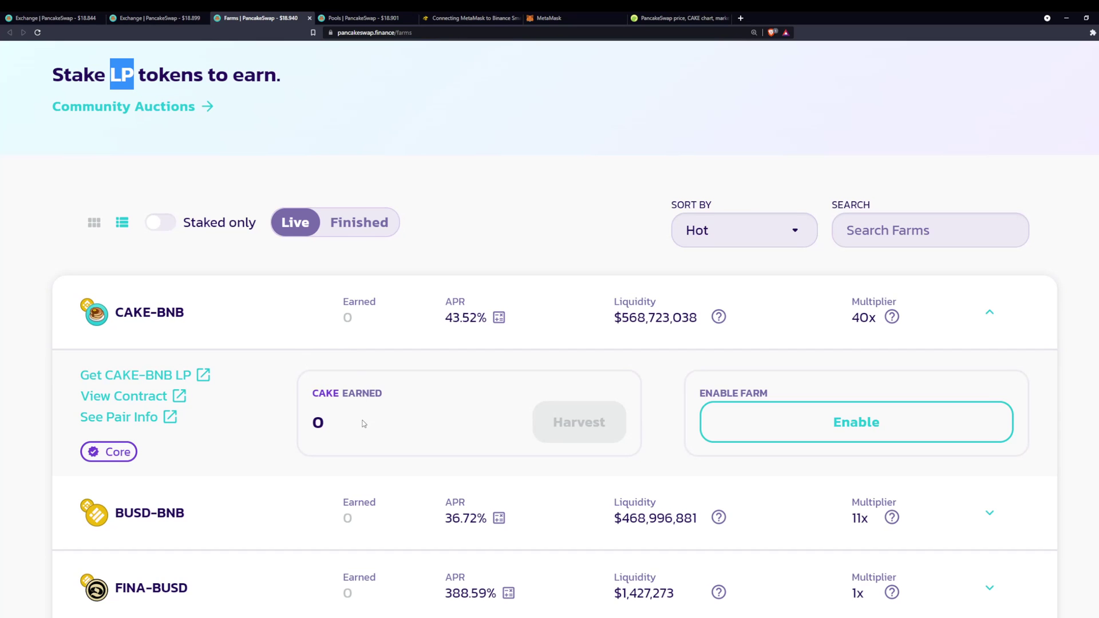
{"action": "scroll", "coordinate": [364, 424], "scroll_direction": "down", "scroll_amount": 2}
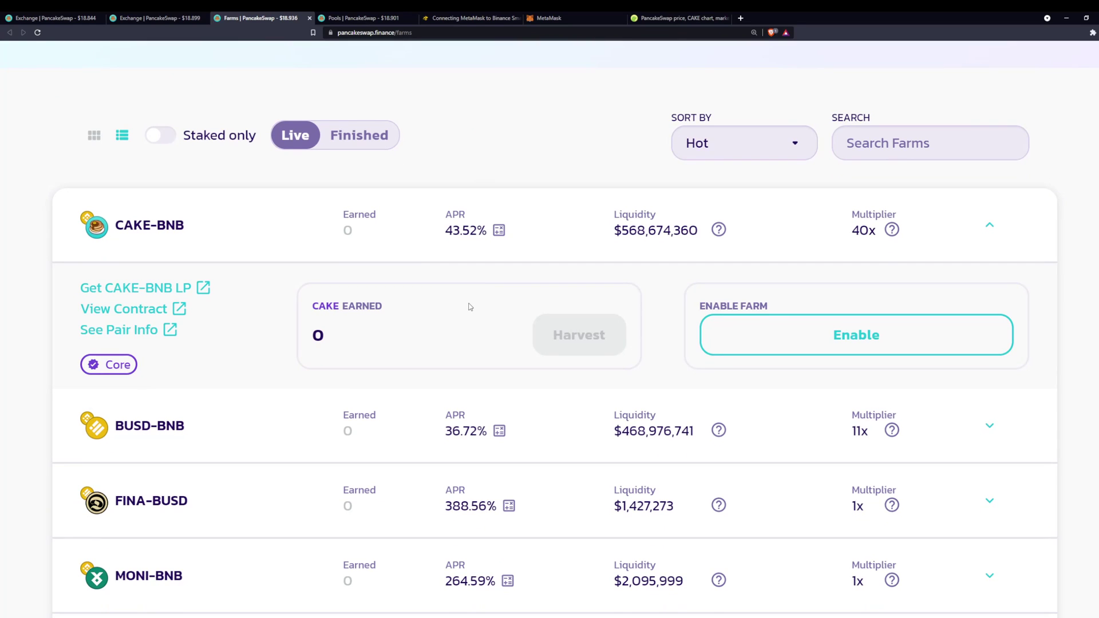
{"action": "left_click", "coordinate": [353, 19]}
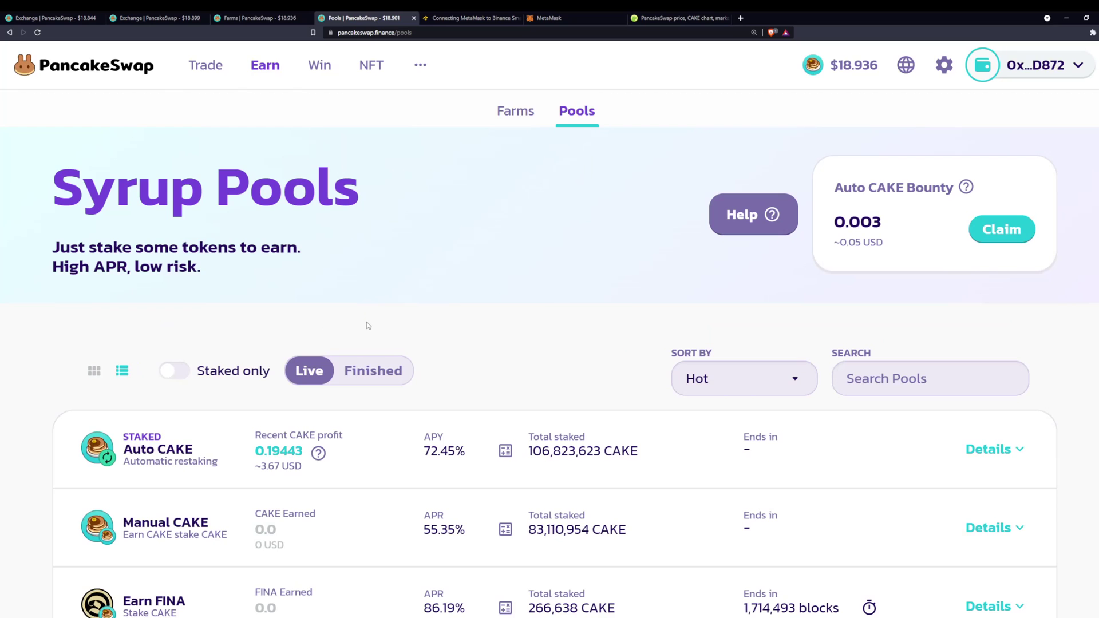
Expand the Auto CAKE pool's details to review its 10.78157 staked CAKE and recent profit.
{"action": "scroll", "coordinate": [368, 326], "scroll_direction": "down", "scroll_amount": 1}
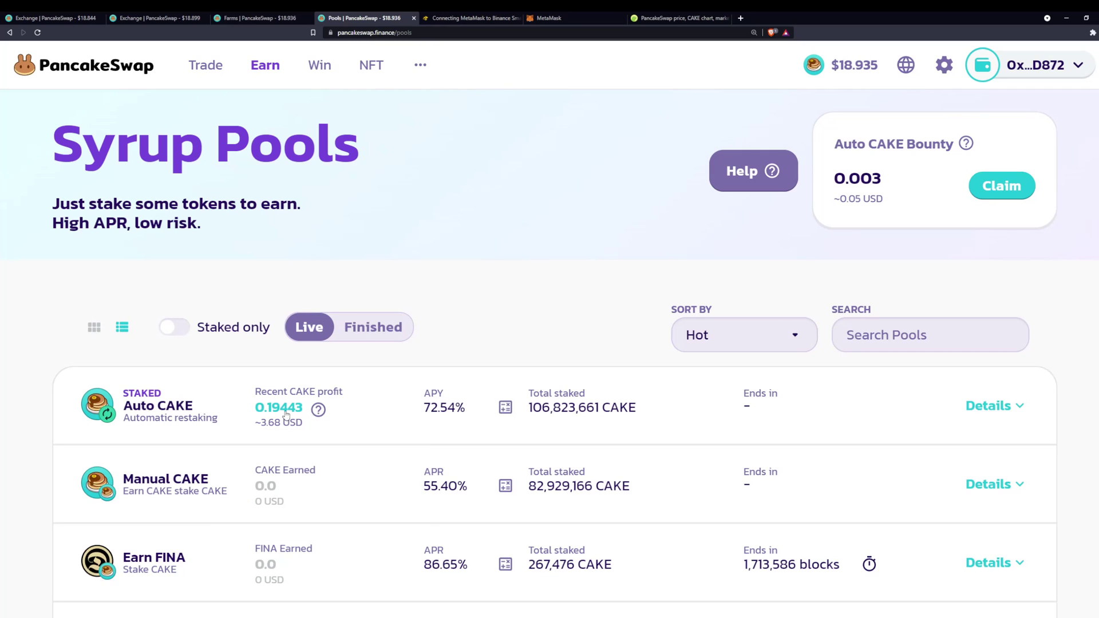
{"action": "left_click", "coordinate": [1025, 406]}
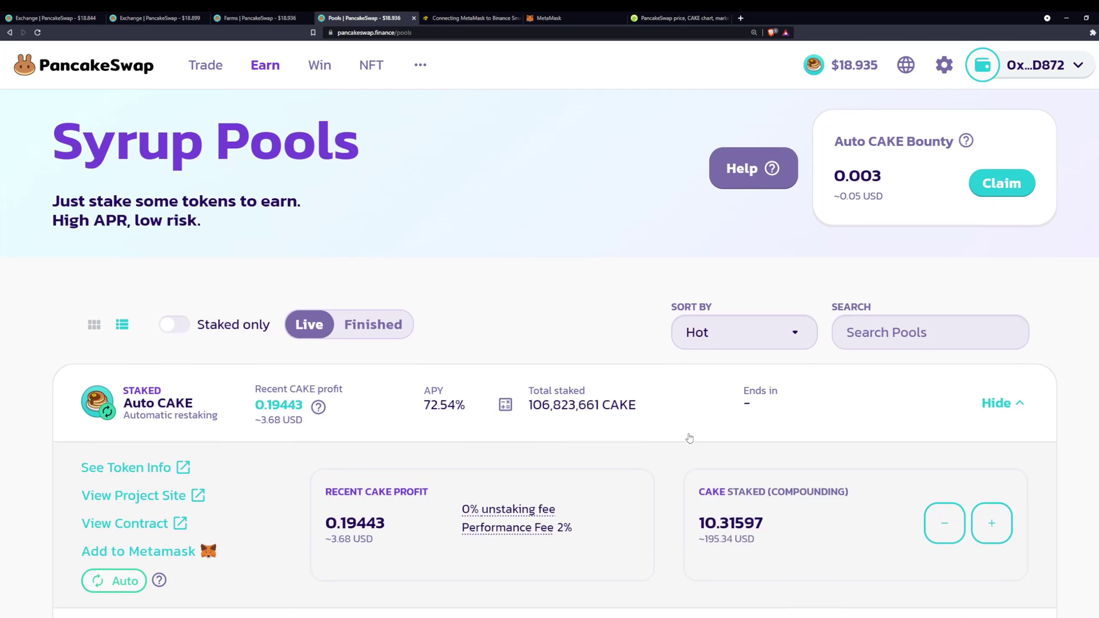
{"action": "scroll", "coordinate": [709, 430], "scroll_direction": "down", "scroll_amount": 1}
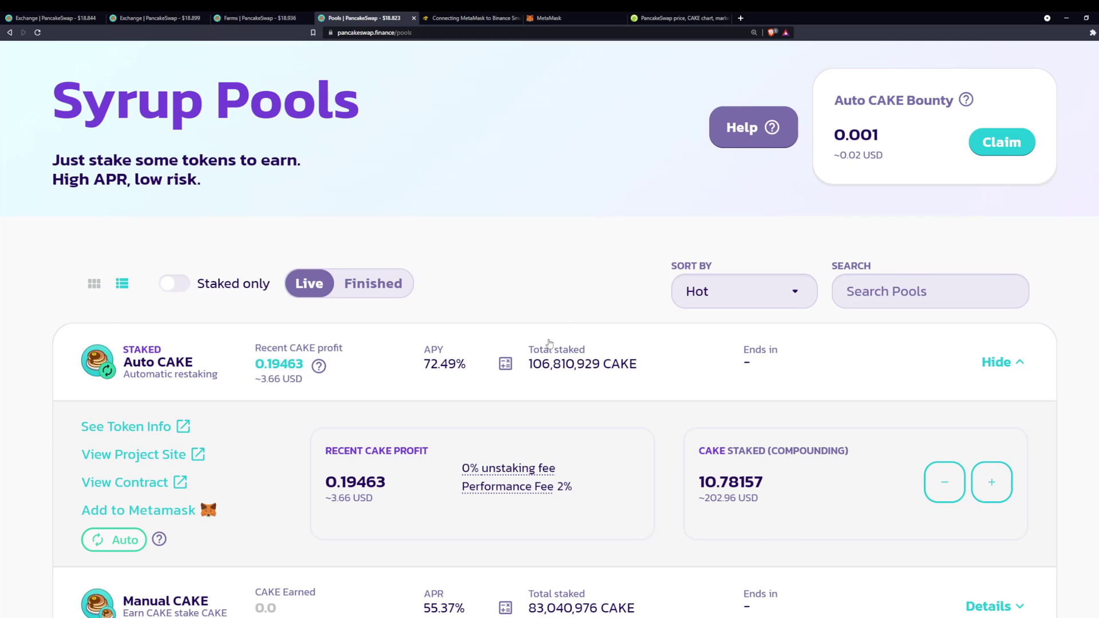
{"action": "mouse_move", "coordinate": [159, 539]}
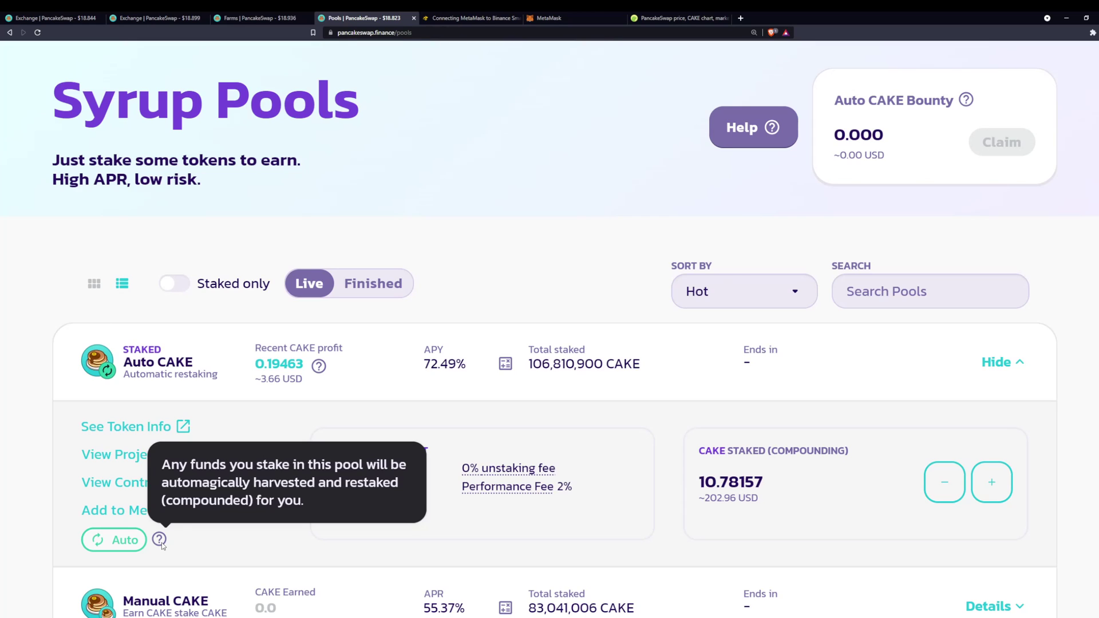
{"action": "scroll", "coordinate": [162, 546], "scroll_direction": "down", "scroll_amount": 1}
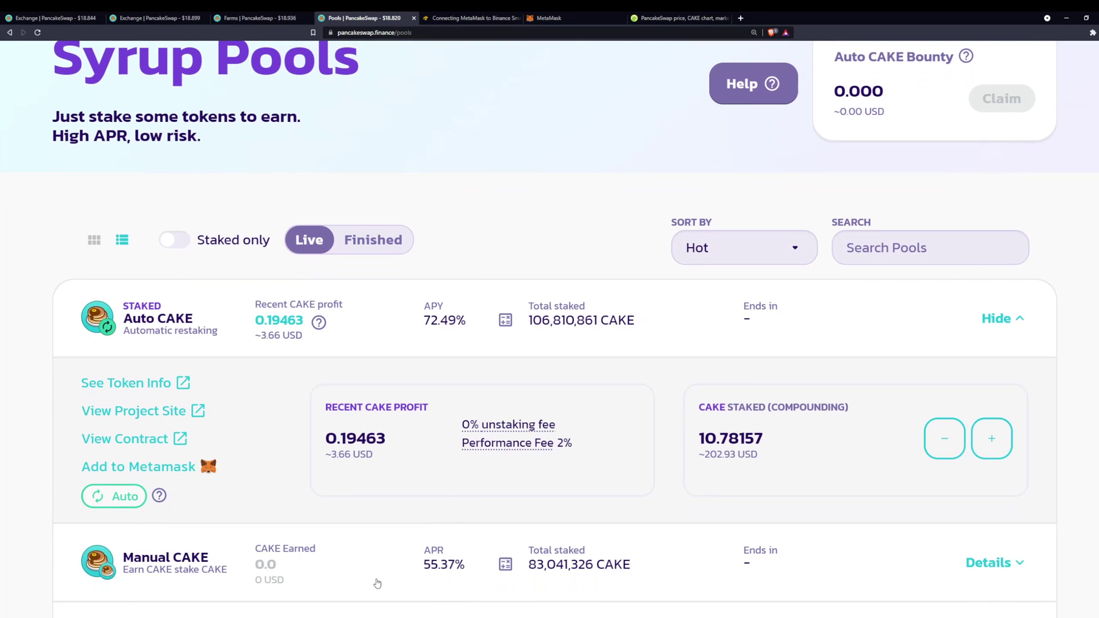
{"action": "scroll", "coordinate": [679, 471], "scroll_direction": "up", "scroll_amount": 1}
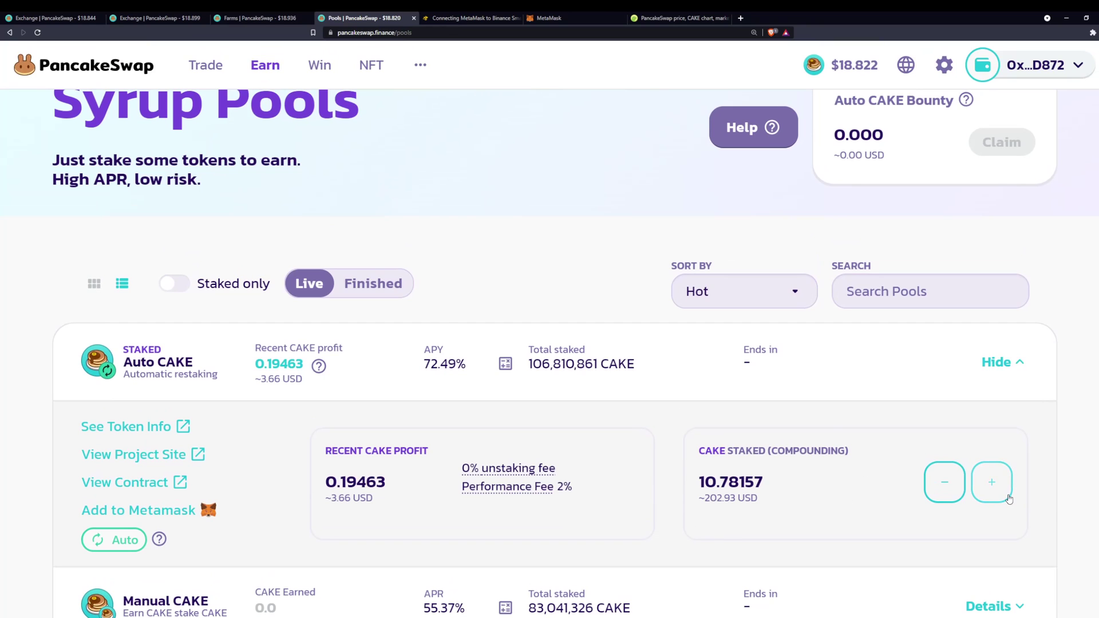
{"action": "left_click", "coordinate": [991, 482]}
Stake the full 13.1978 CAKE balance in Auto CAKE and approve the 0.0019 BNB fee in MetaMask.
{"action": "left_click_drag", "start_coordinate": [442, 329], "coordinate": [697, 339]}
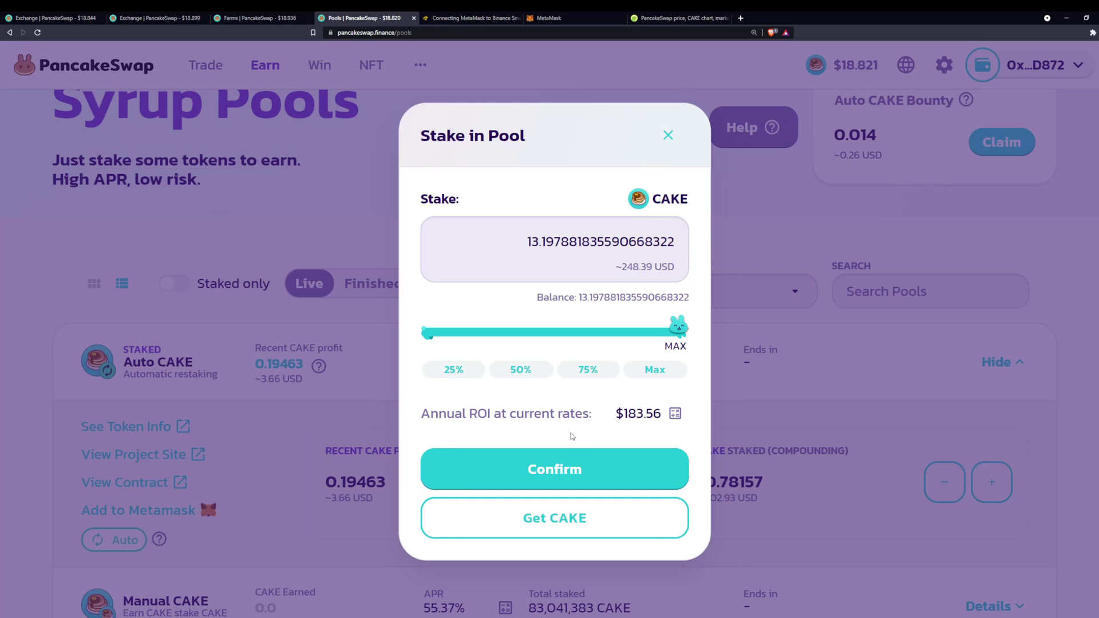
{"action": "left_click", "coordinate": [577, 466]}
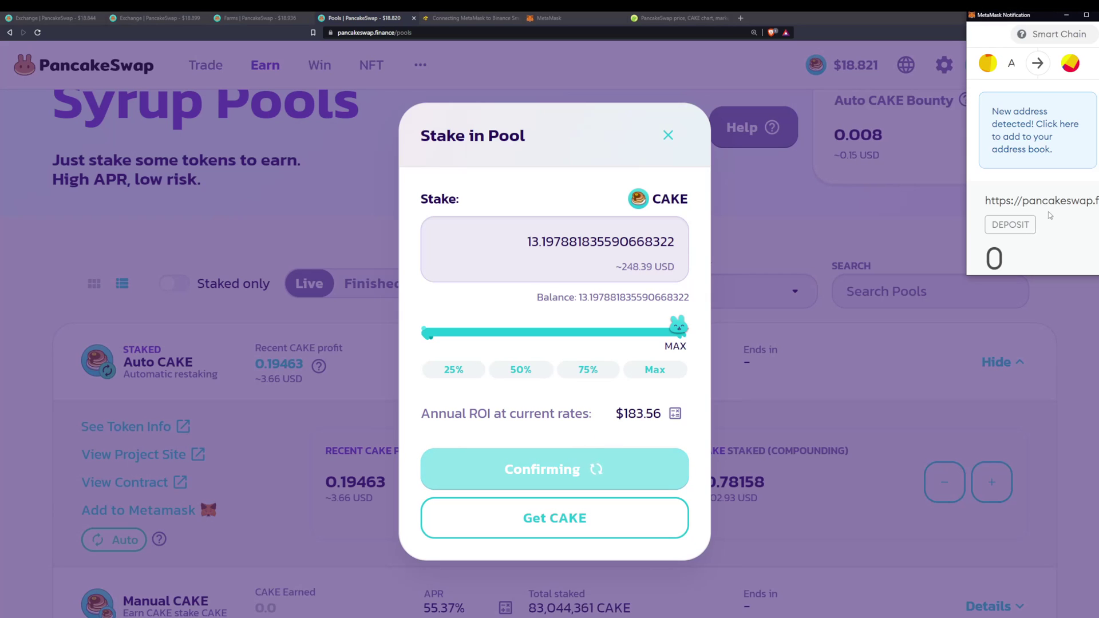
{"action": "scroll", "coordinate": [1082, 183], "scroll_direction": "down", "scroll_amount": 2}
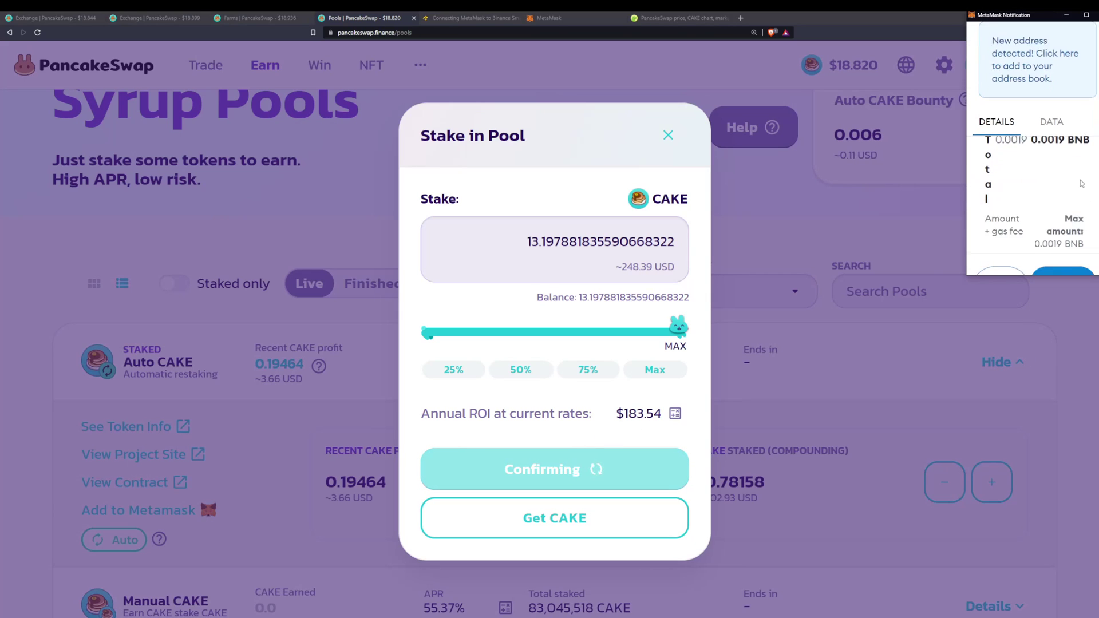
{"action": "scroll", "coordinate": [1082, 183], "scroll_direction": "down", "scroll_amount": 2}
{"action": "left_click", "coordinate": [1067, 221]}
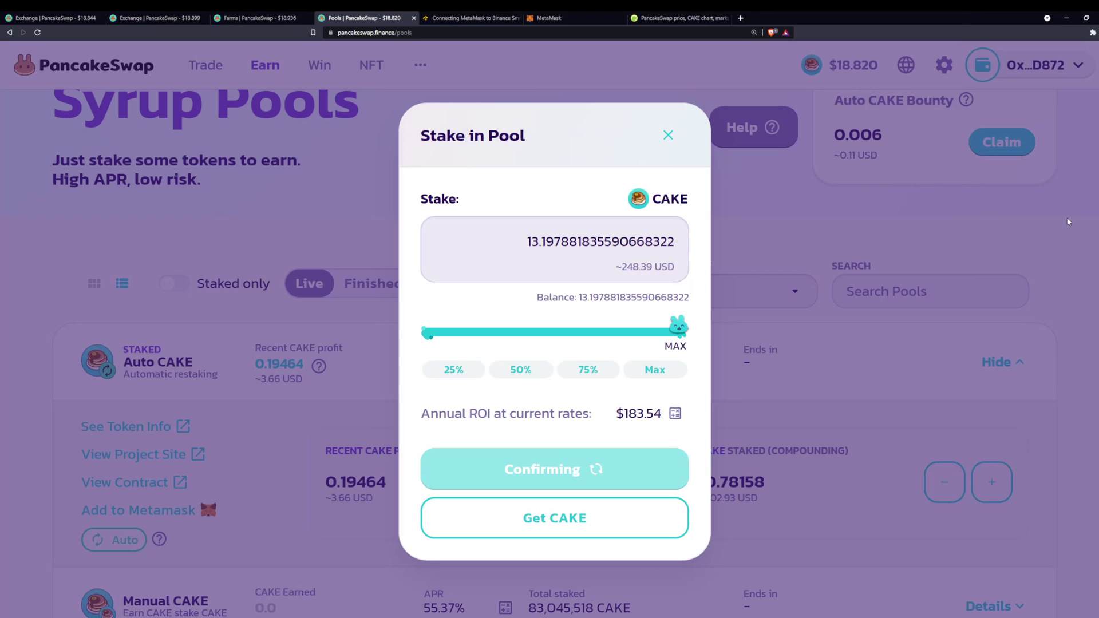